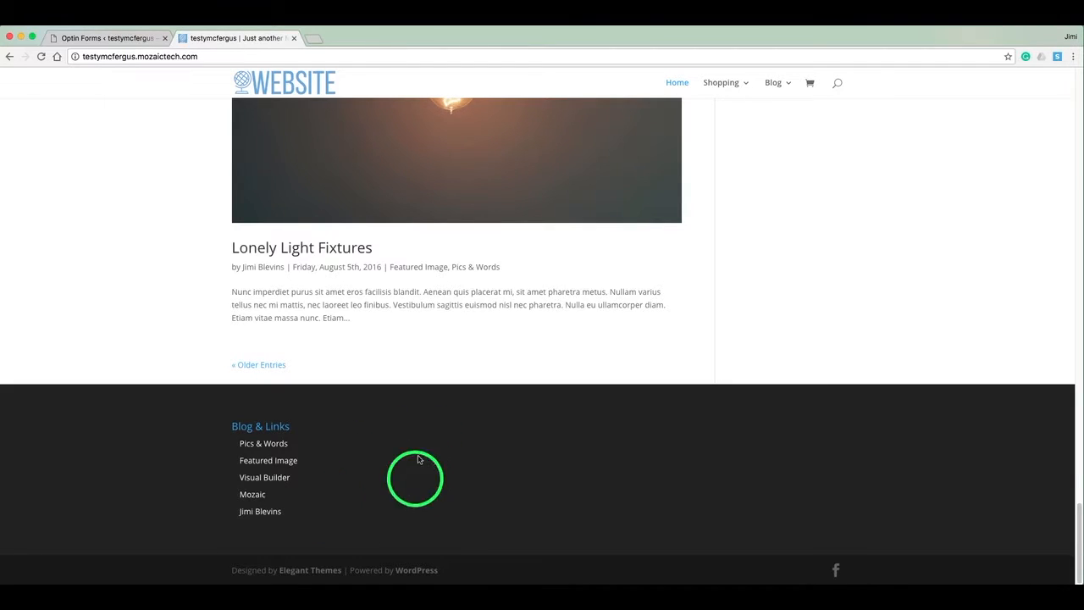
Step: Create a new widget optin in the Bloom optin forms admin page and name it "Widget Optin"
left_click(105, 39)
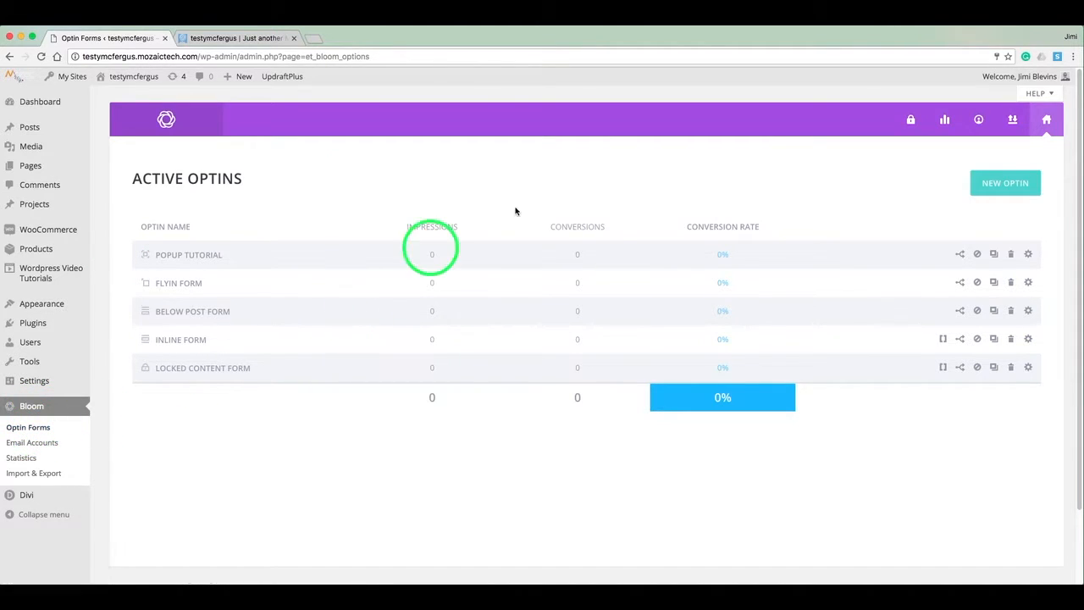
left_click(980, 186)
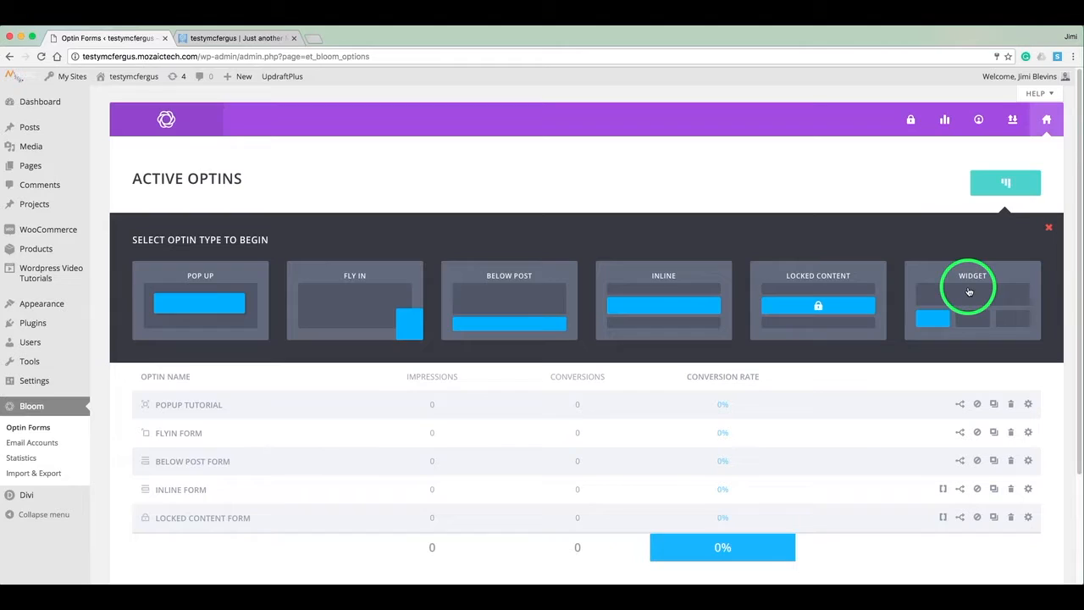
left_click(969, 292)
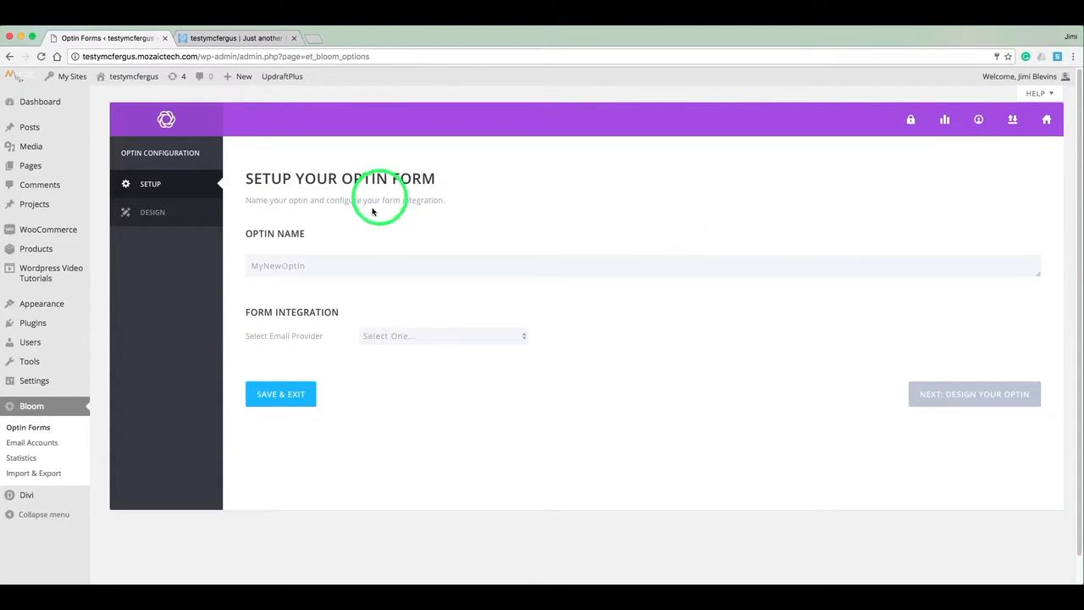
left_click(333, 266)
double_click(333, 266)
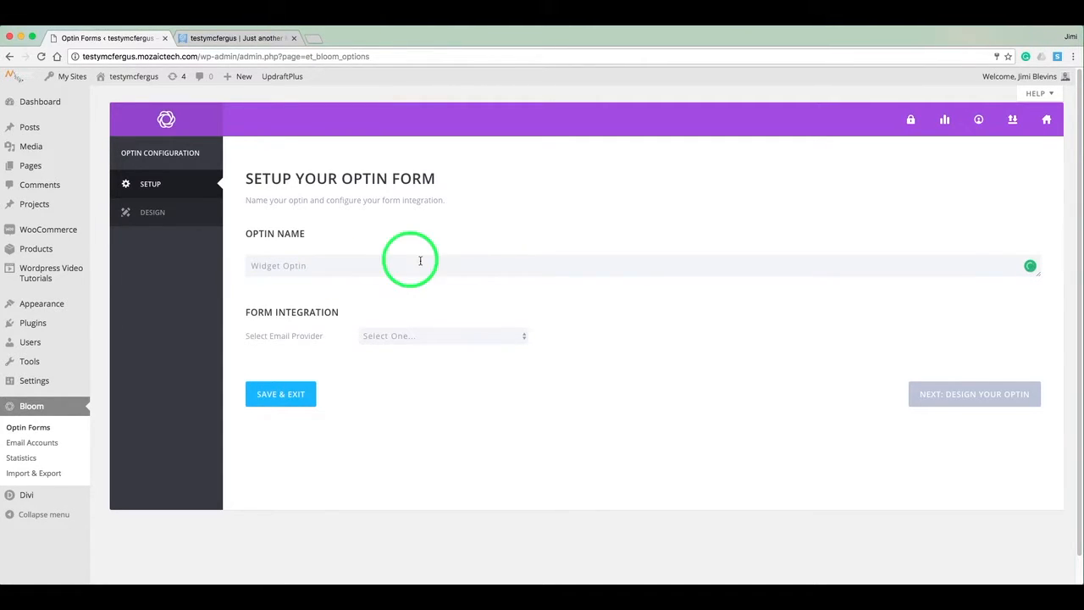
Step: Integrate the optin with MailChimp using the existing account and the Testy Tutorials email list, and continue to the design stage
left_click(457, 336)
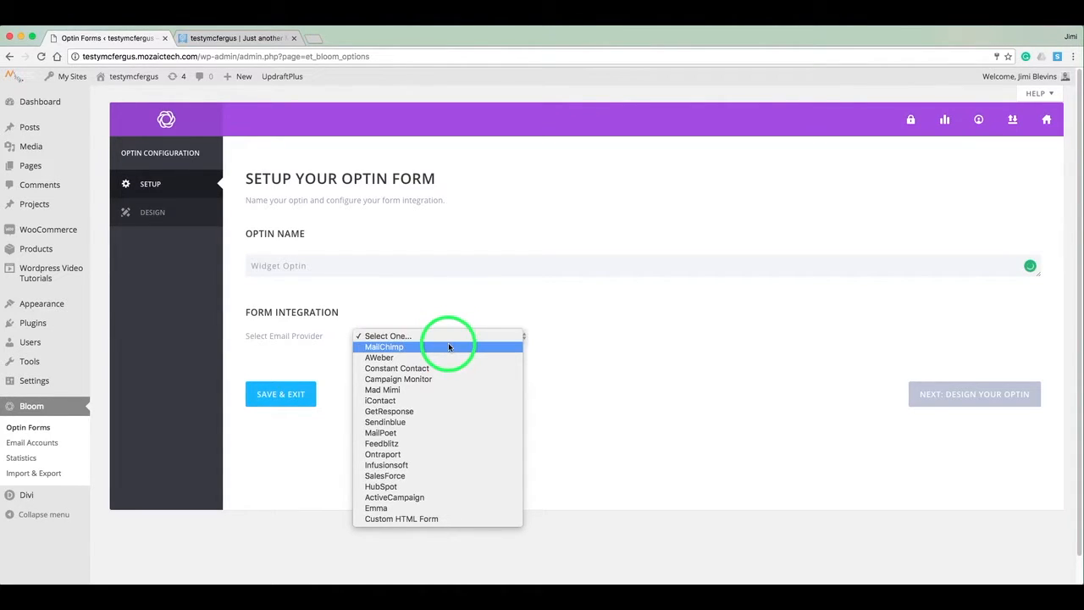
left_click(448, 347)
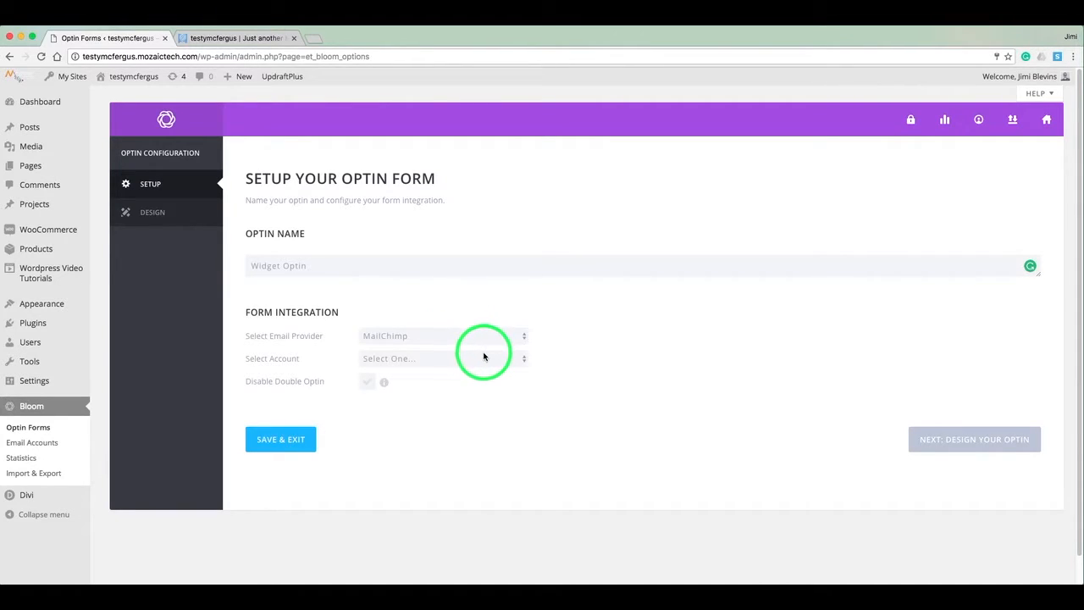
left_click(484, 356)
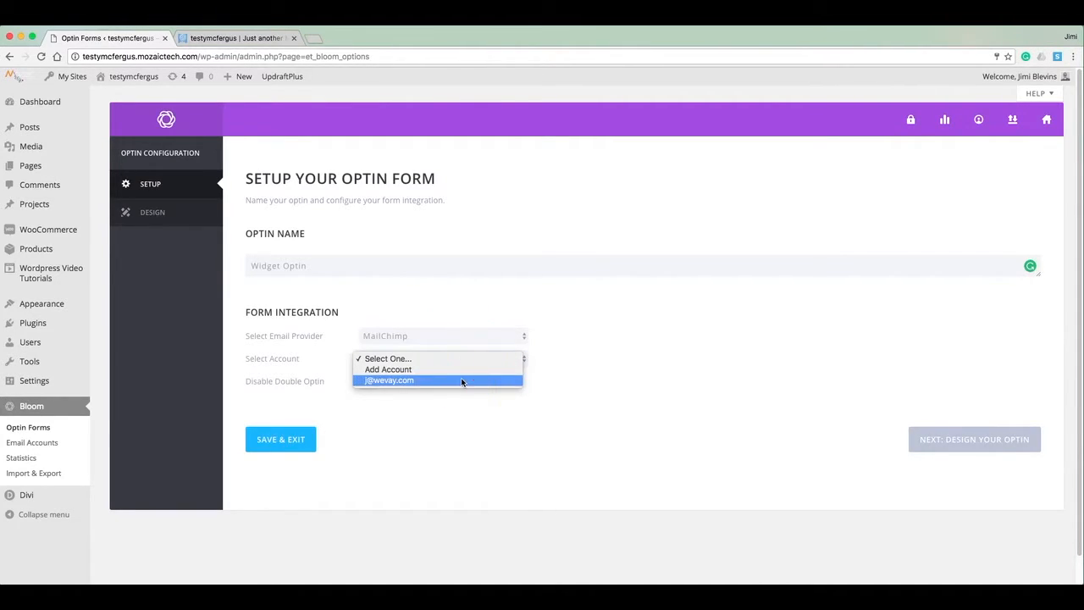
left_click(462, 382)
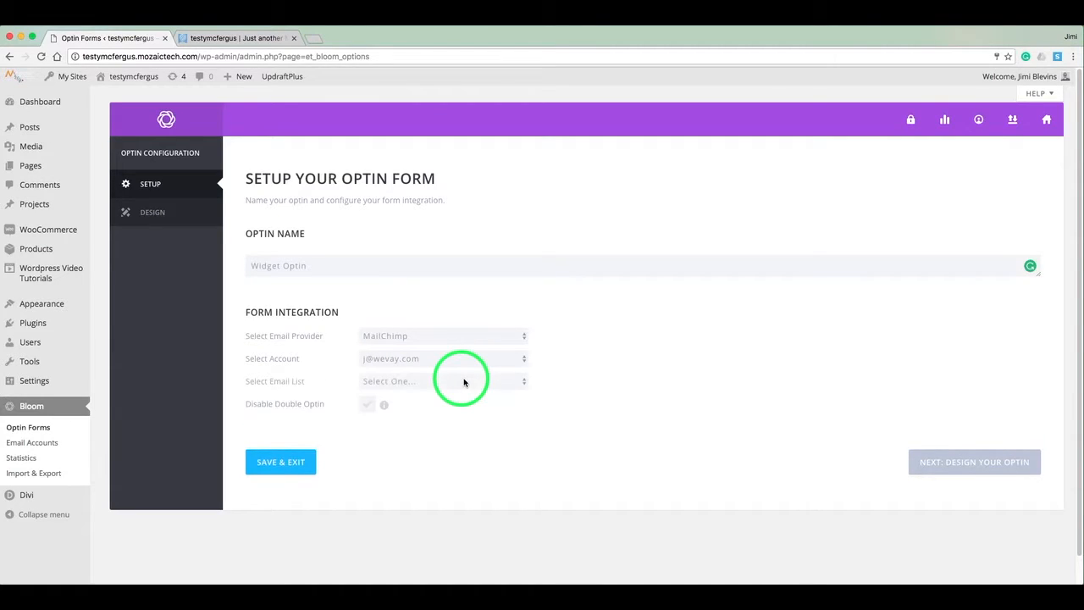
left_click(473, 382)
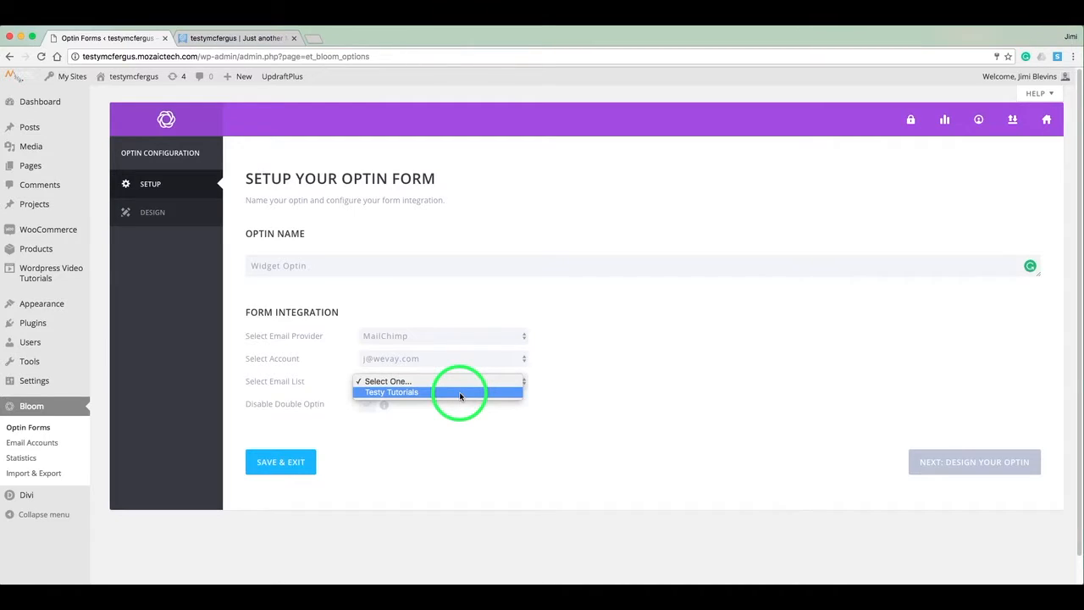
left_click(459, 393)
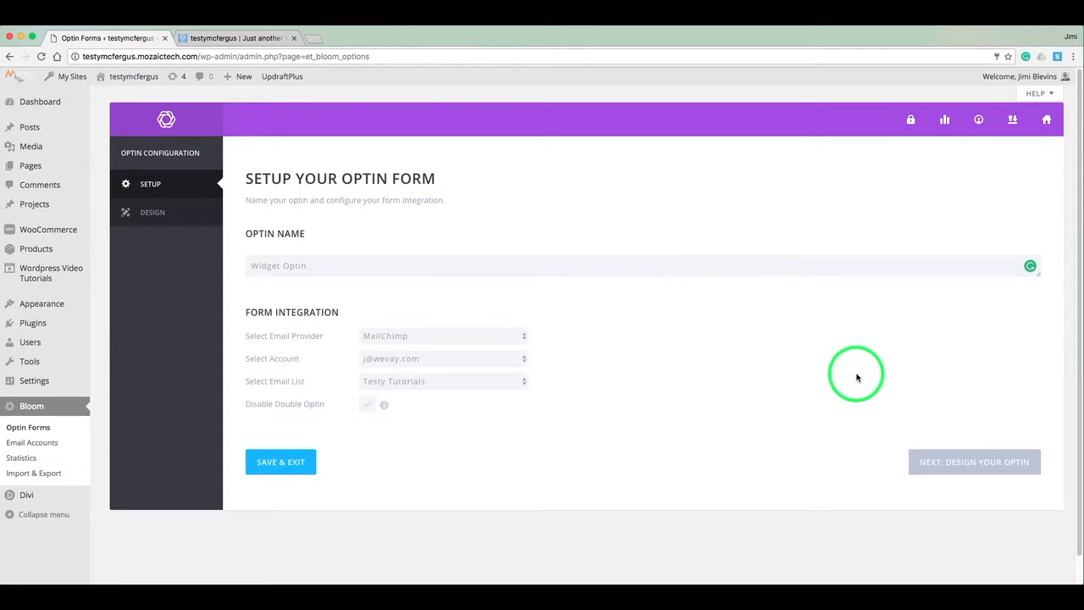
left_click(904, 466)
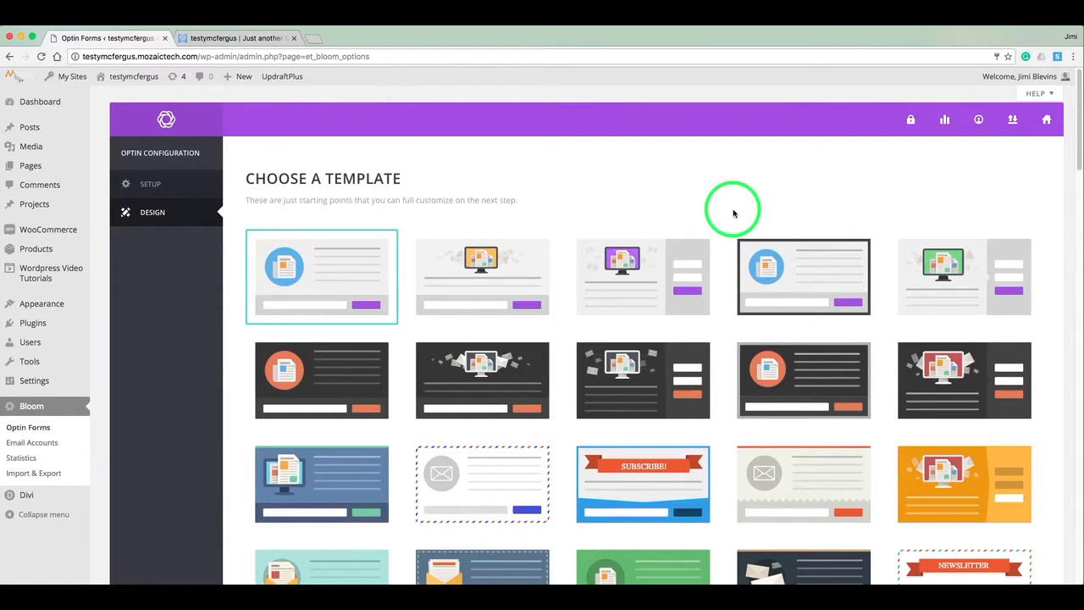
Step: Choose the light template with the grey envelope and purple form area, and continue to customization
scroll(734, 214, "down", 3)
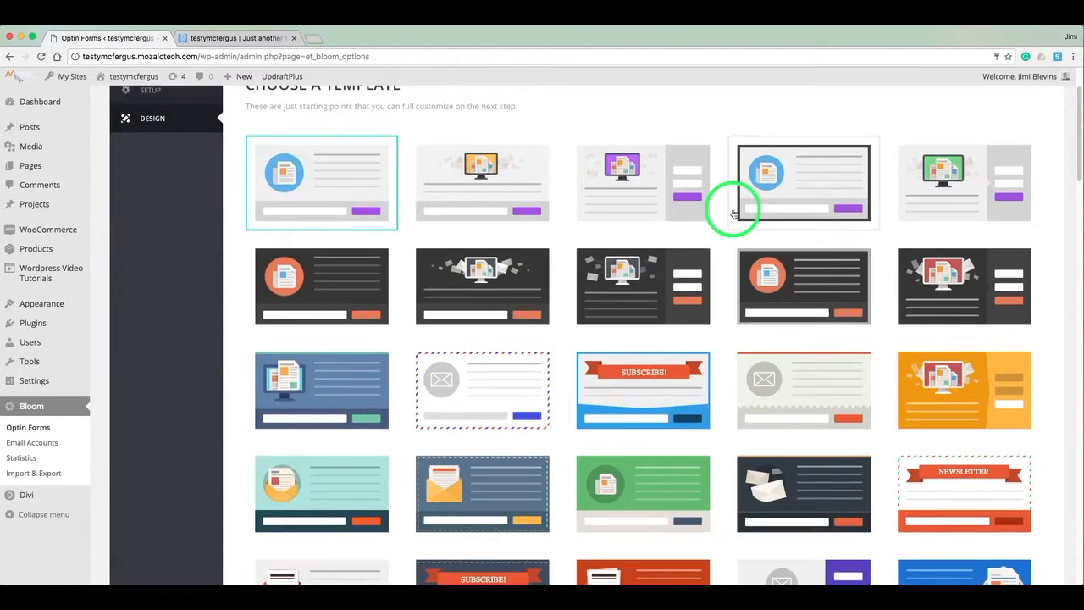
scroll(734, 214, "down", 3)
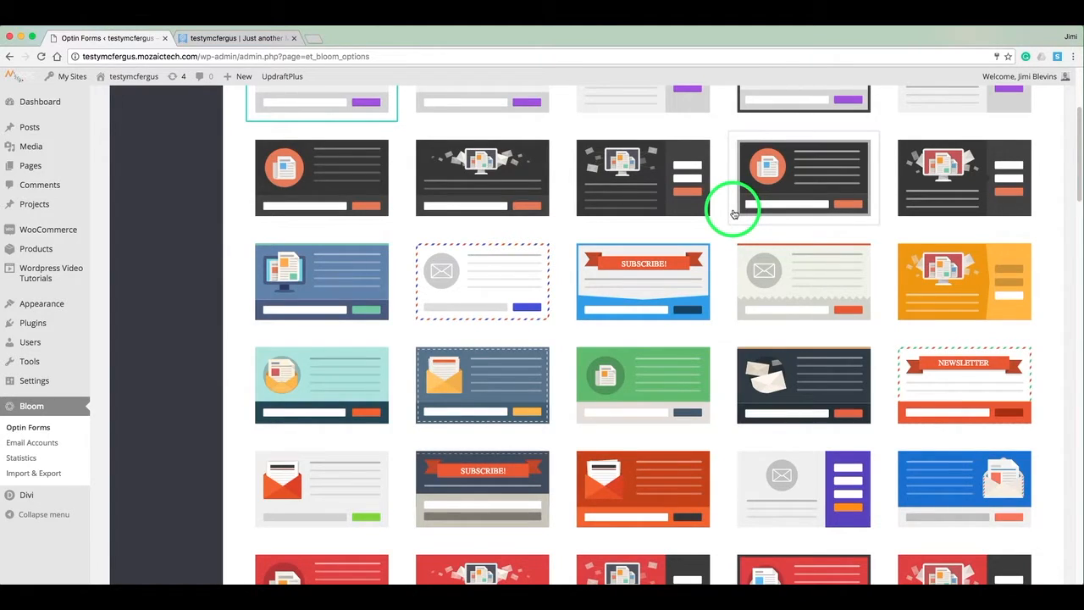
left_click(799, 489)
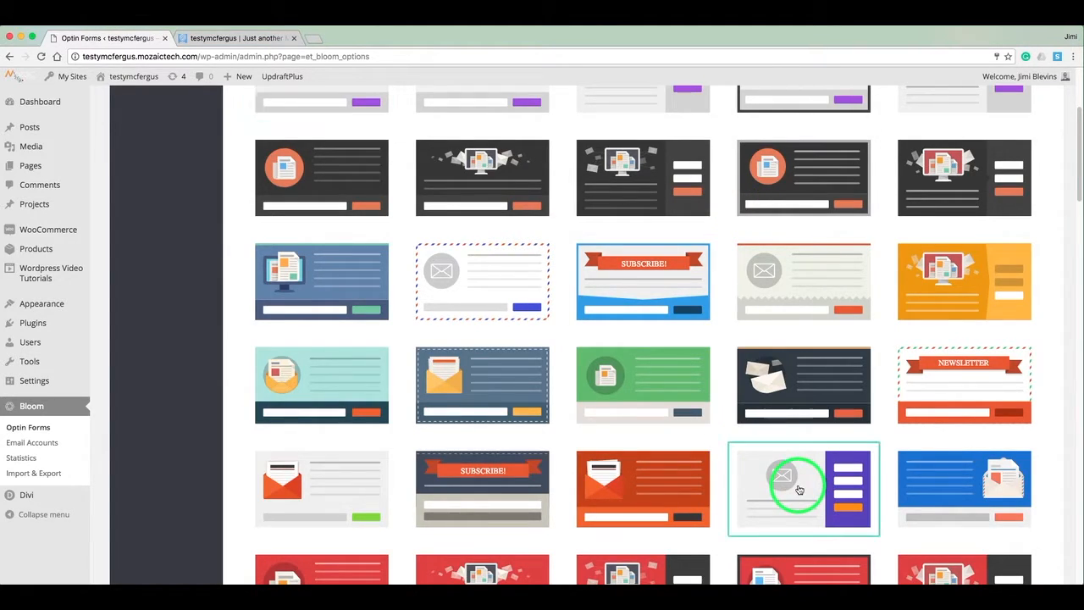
scroll(883, 412, "down", 1)
scroll(882, 411, "down", 5)
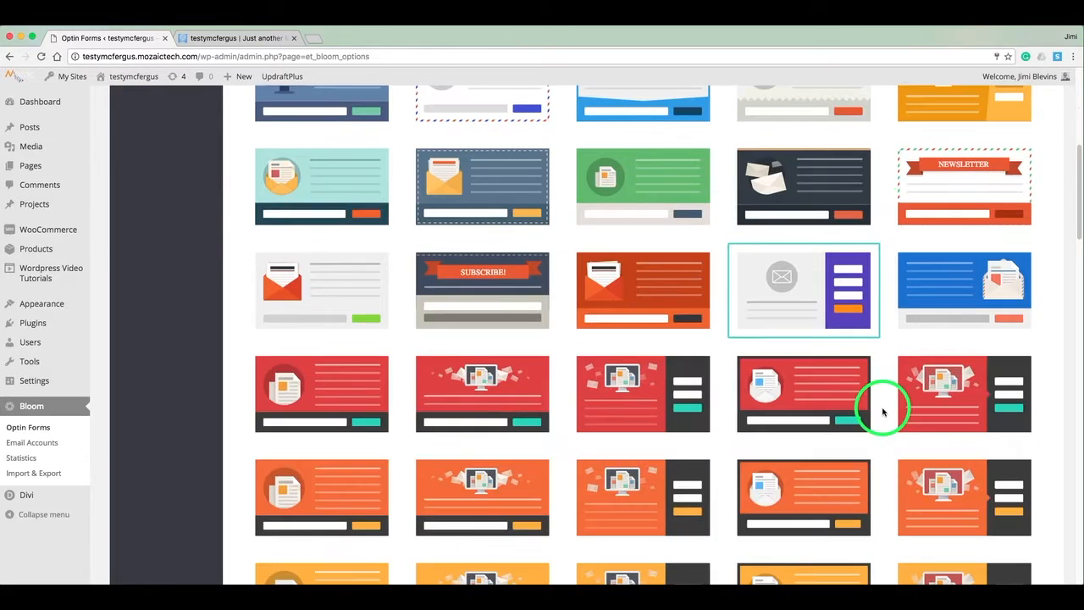
scroll(883, 412, "down", 10)
scroll(882, 412, "down", 15)
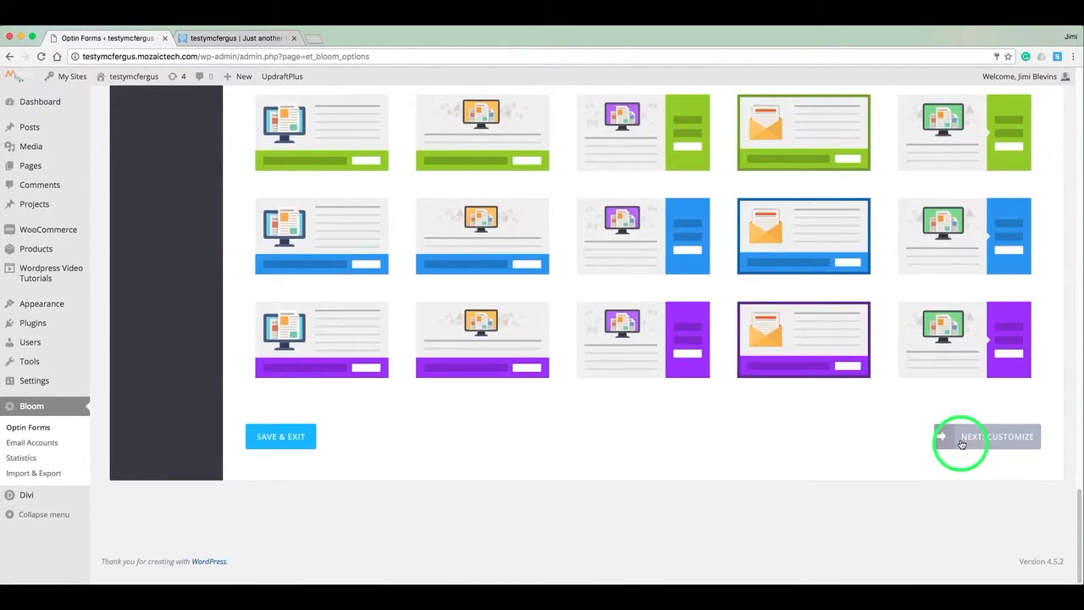
left_click(961, 443)
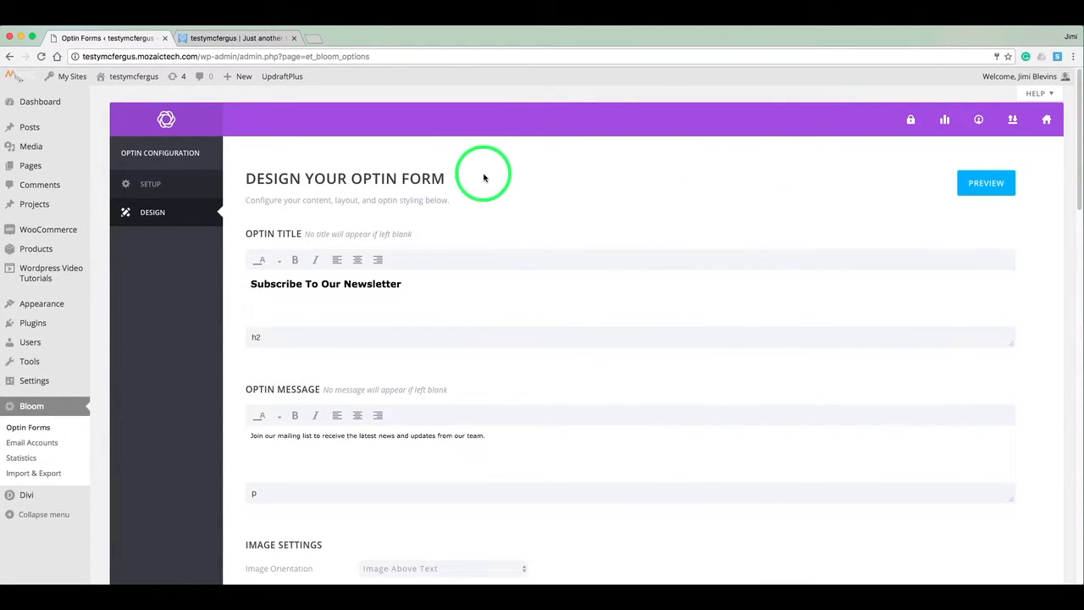
Step: Set the optin's image orientation to No Image, keeping the default title and message
left_click(311, 285)
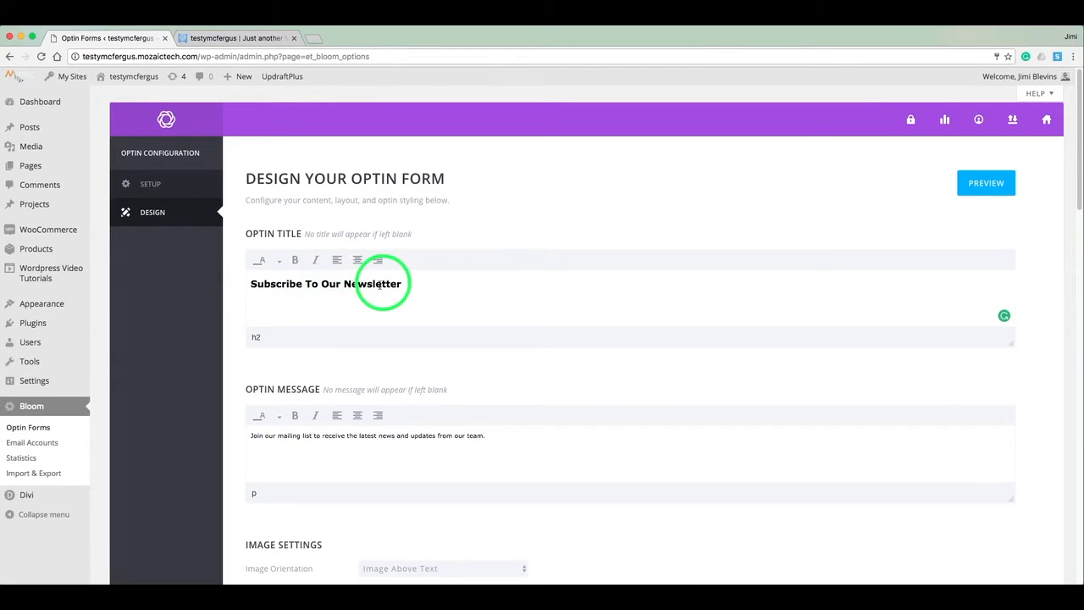
scroll(476, 352, "down", 2)
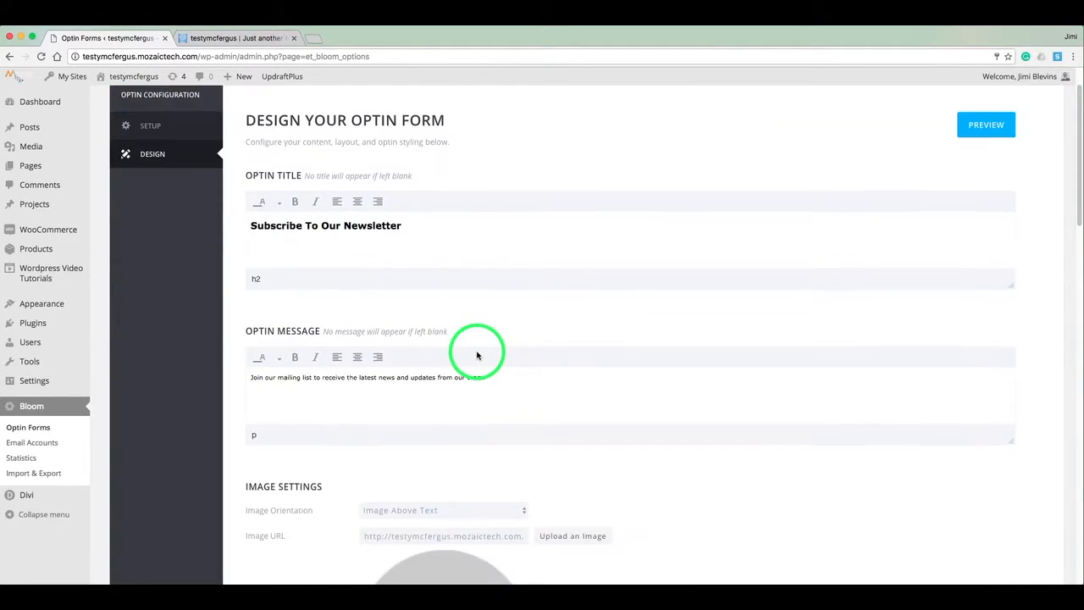
scroll(477, 356, "down", 5)
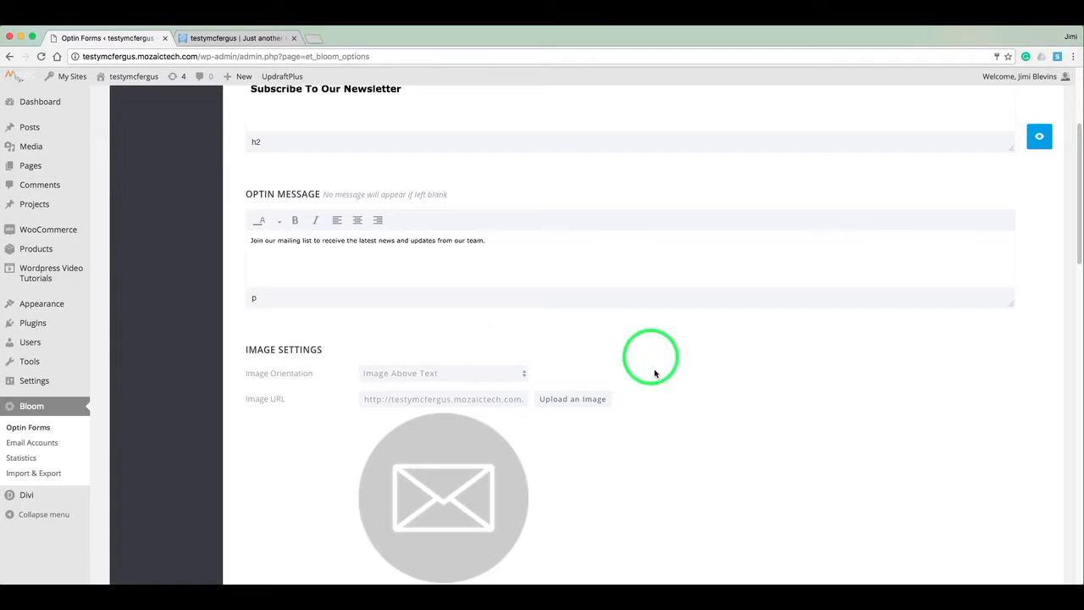
scroll(644, 395, "down", 4)
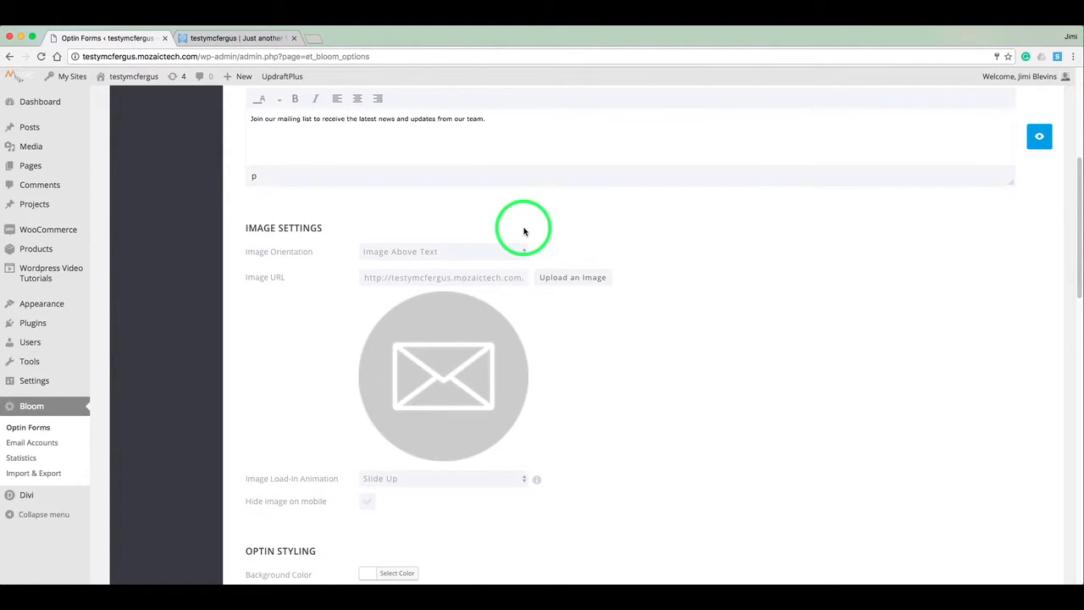
left_click(489, 249)
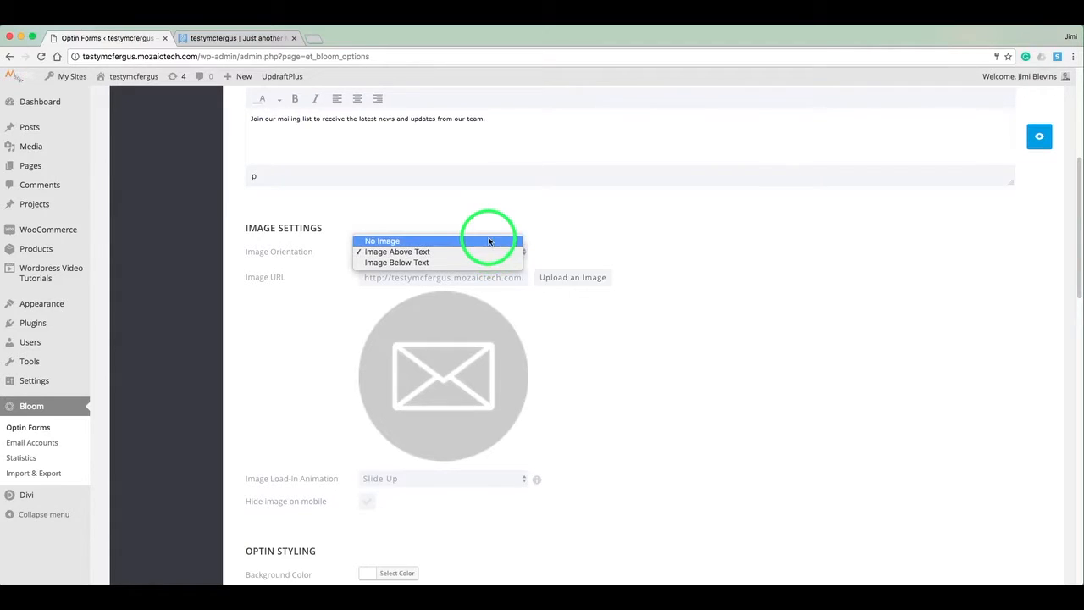
left_click(490, 241)
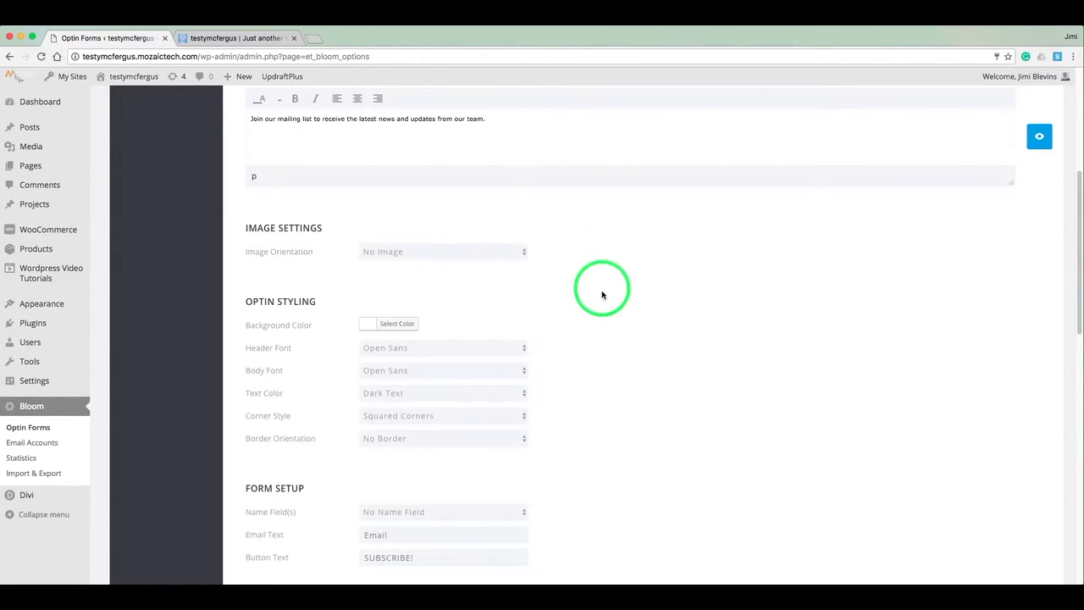
Step: Preview the optin form to check its layout without an image, and close the preview
scroll(602, 295, "down", 1)
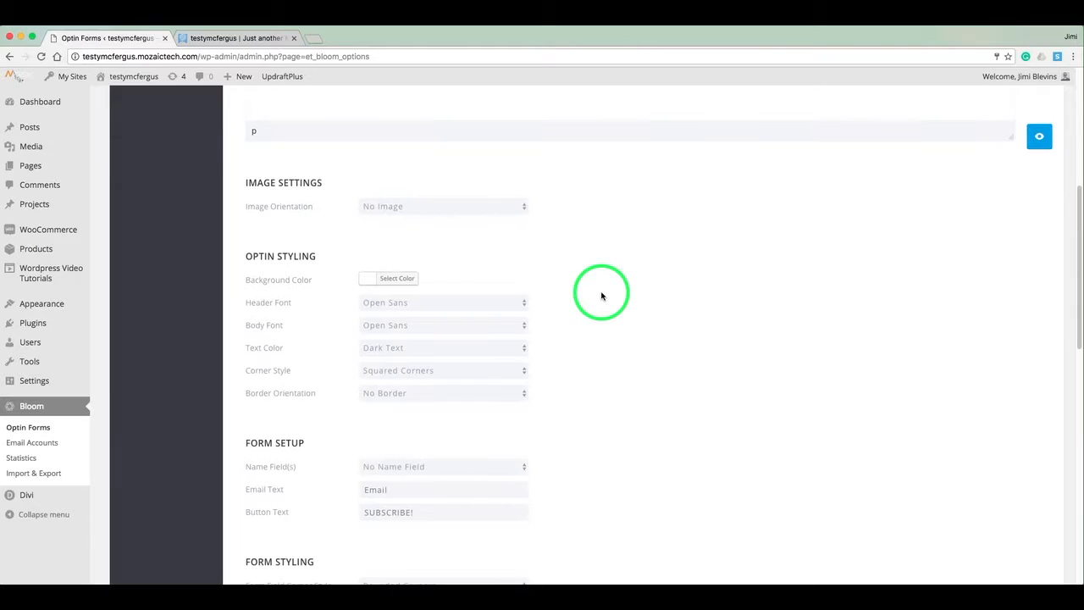
scroll(602, 296, "down", 1)
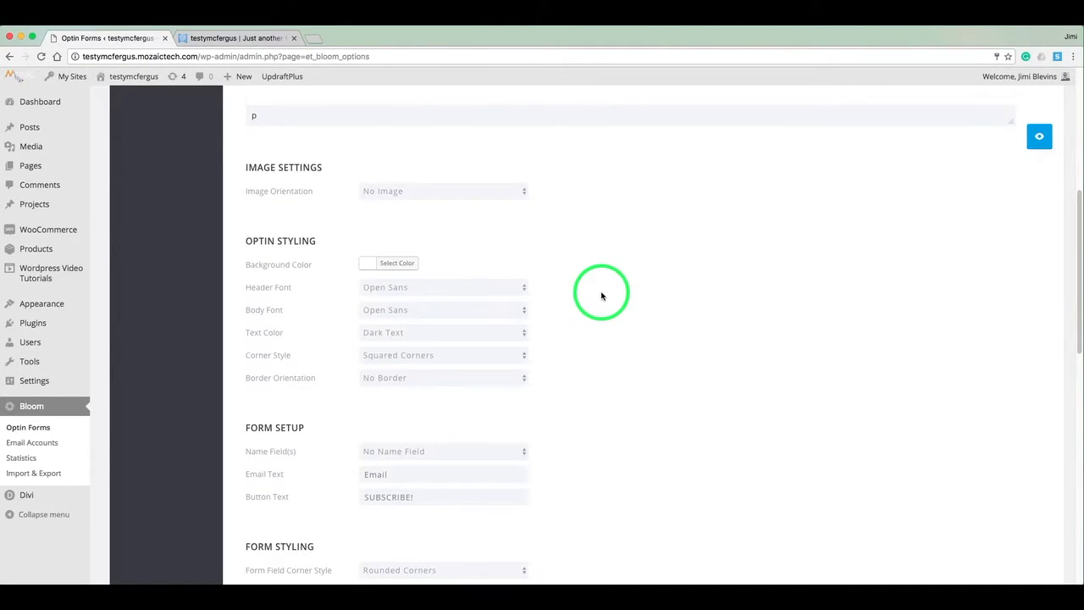
scroll(601, 295, "down", 1)
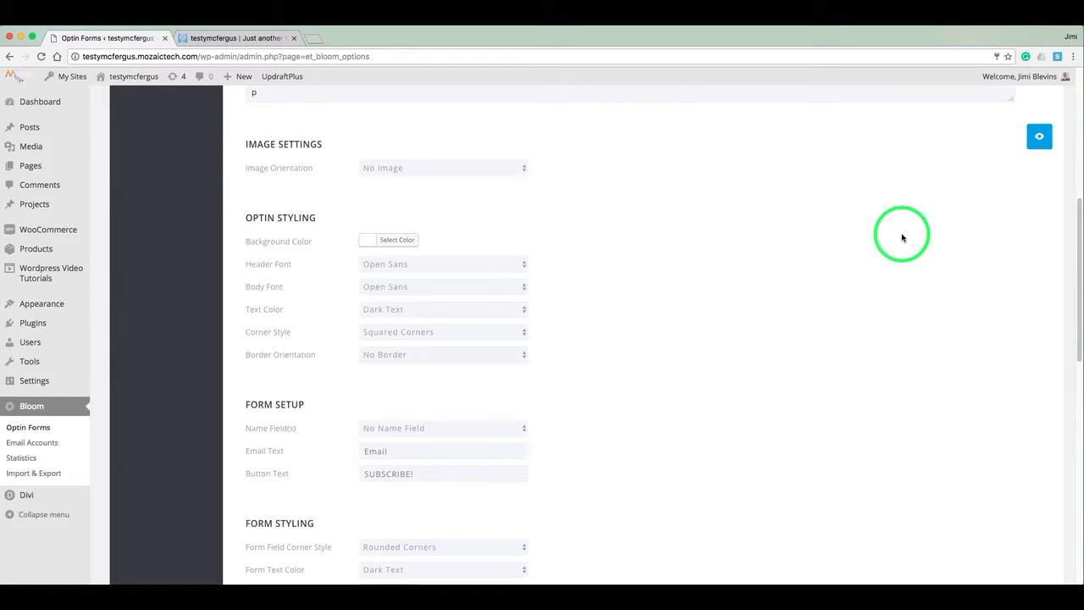
left_click(1038, 146)
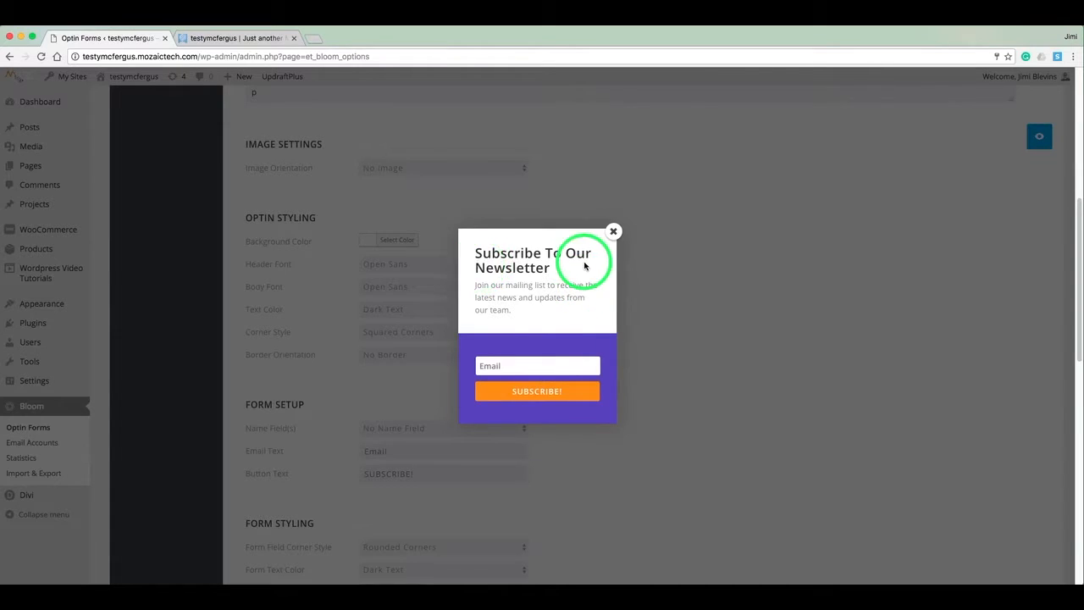
left_click(613, 232)
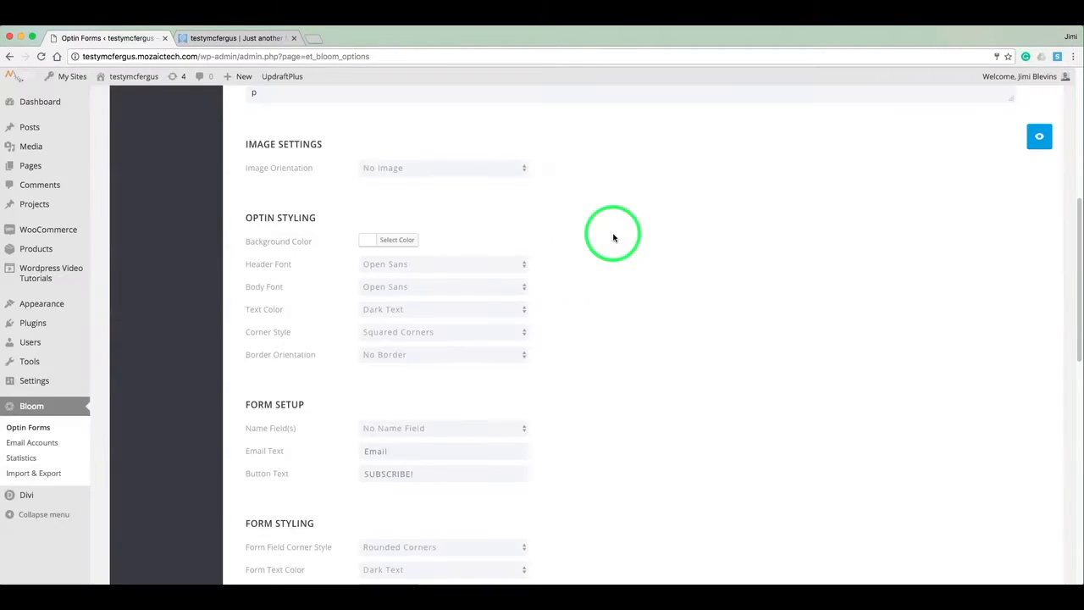
Step: Set the form's name field option to Single Name Field
scroll(613, 237, "down", 5)
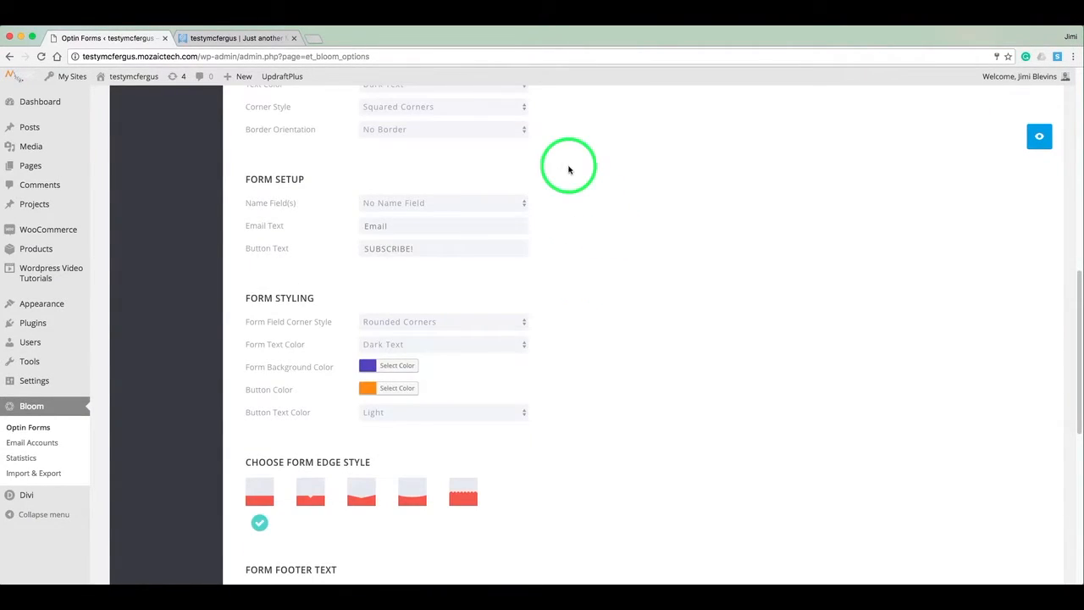
left_click(457, 203)
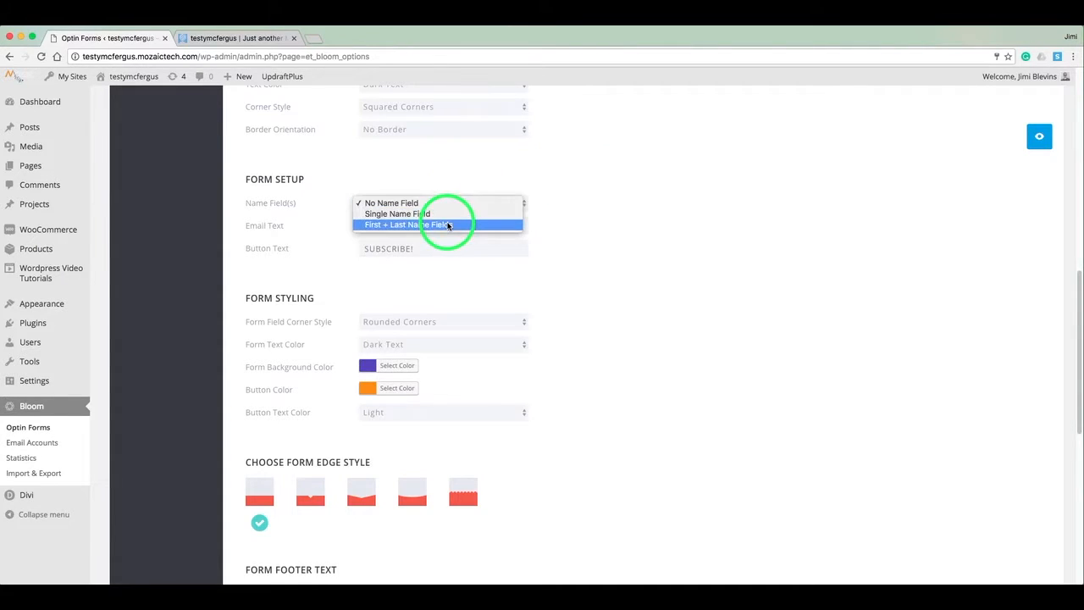
left_click(447, 215)
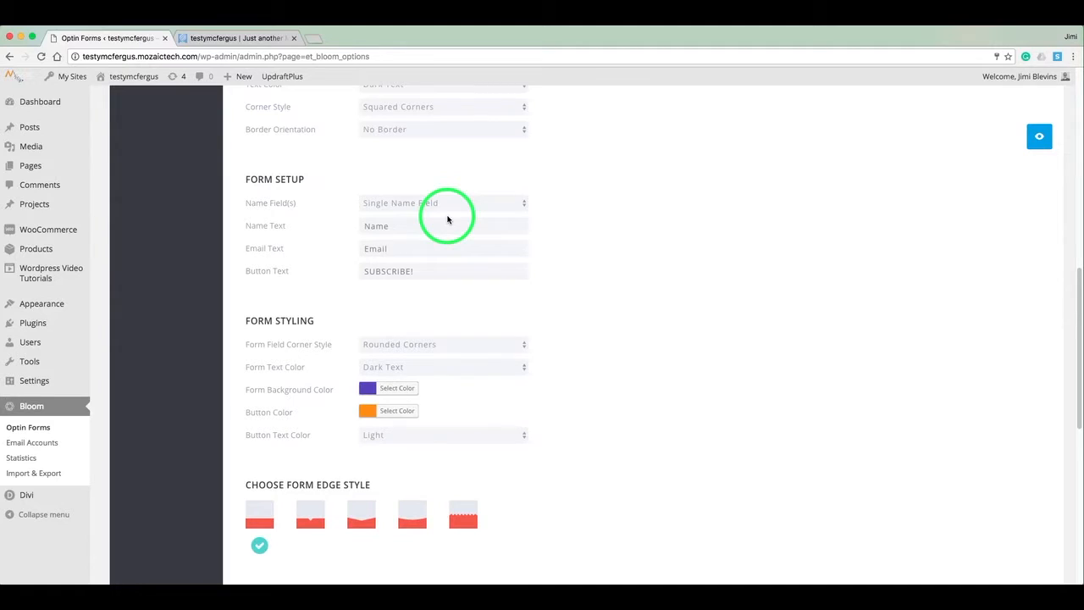
Step: Choose the smoothly curved form edge style and preview the optin form
scroll(557, 197, "up", 1)
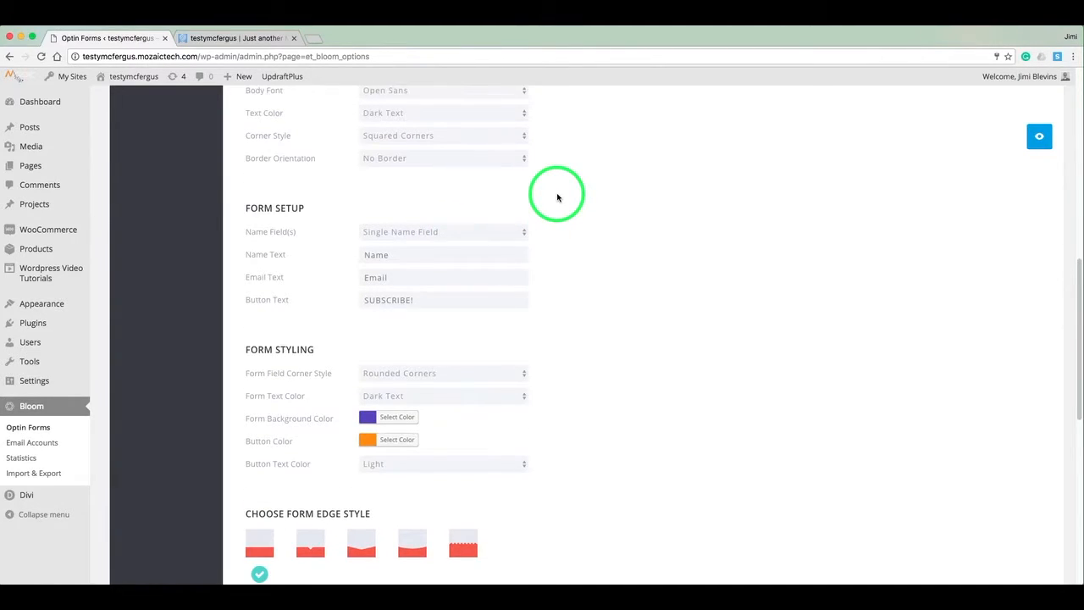
scroll(557, 197, "down", 3)
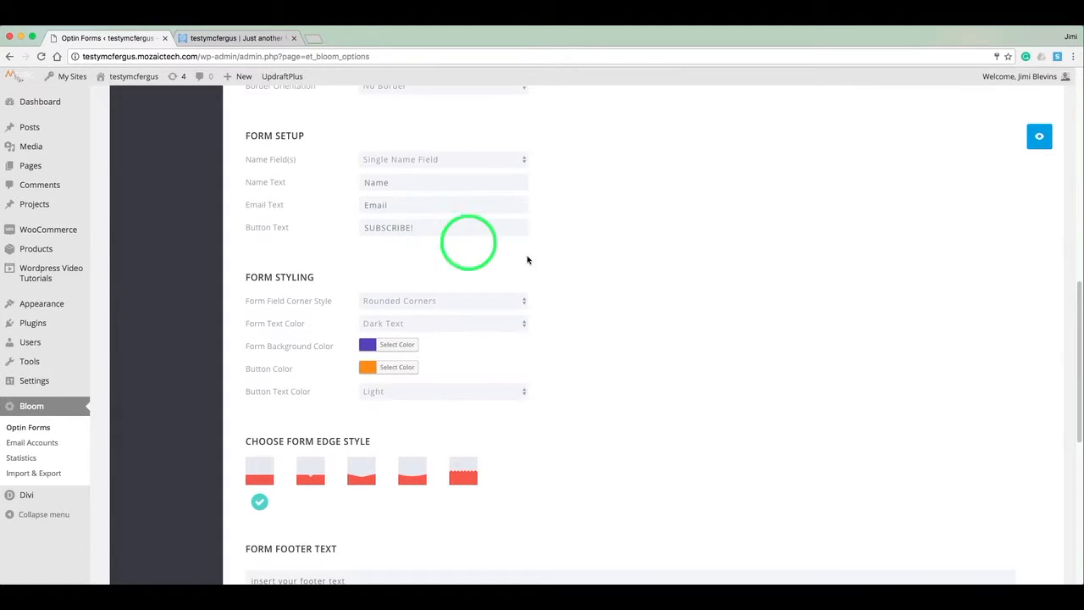
scroll(579, 303, "down", 3)
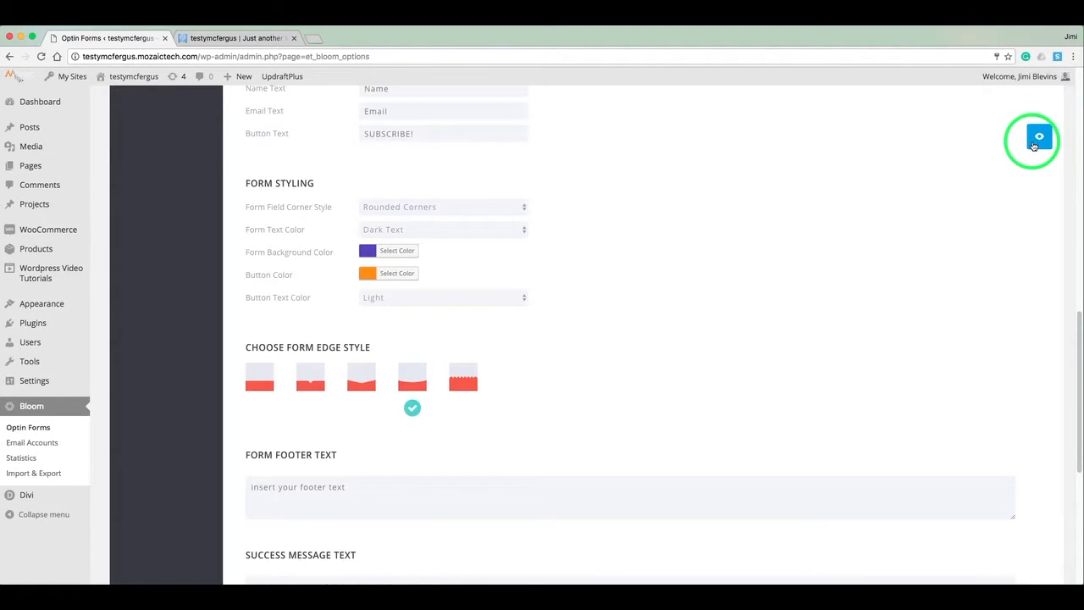
left_click(1039, 138)
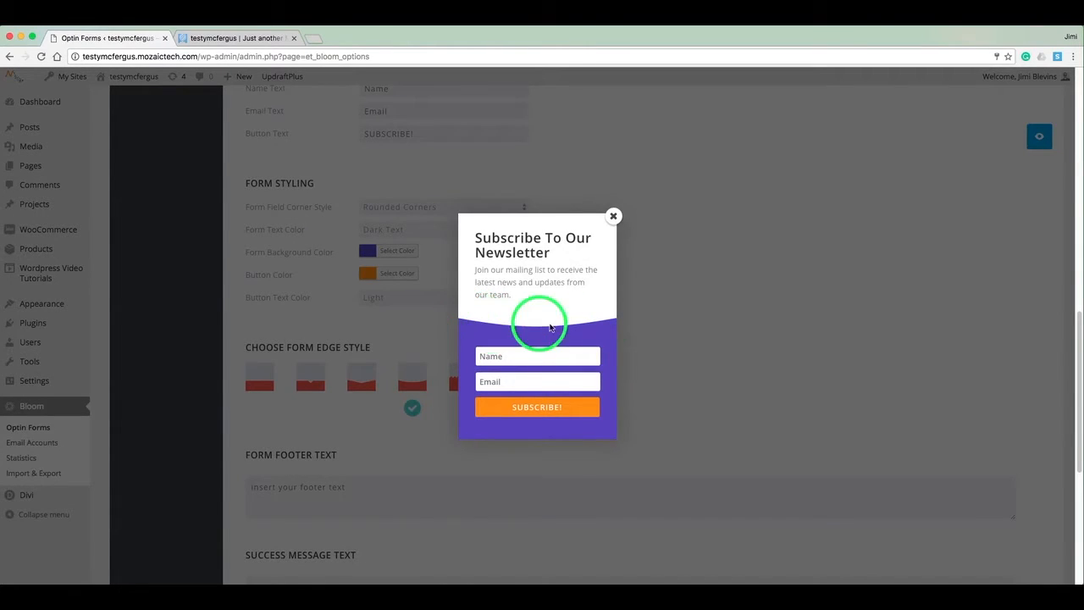
Step: Close the preview, keep the default footer text, success message and custom CSS, and save and exit the optin form
left_click(614, 217)
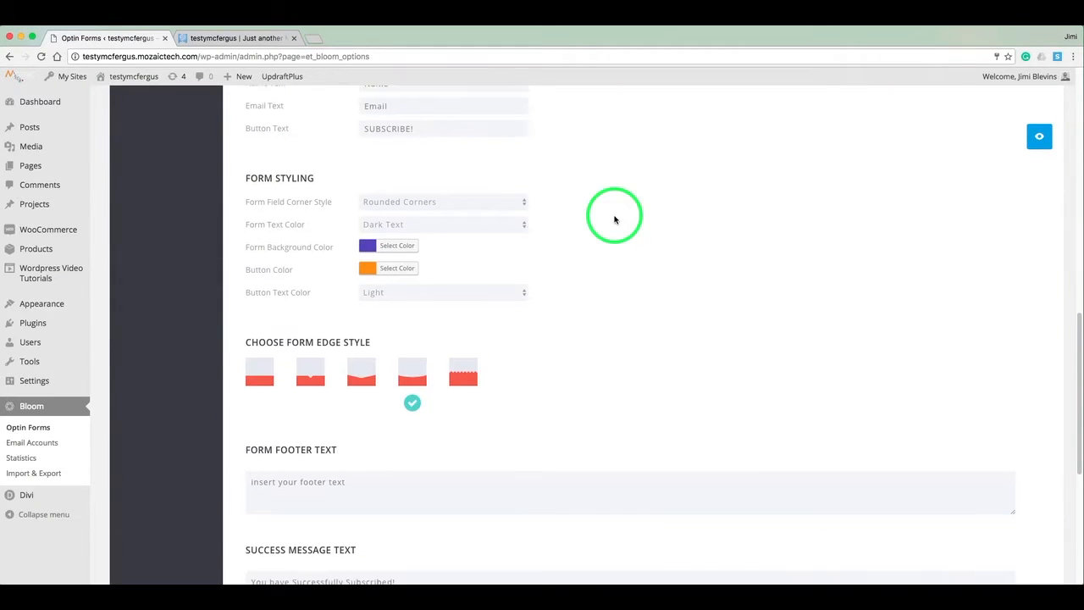
scroll(615, 219, "down", 5)
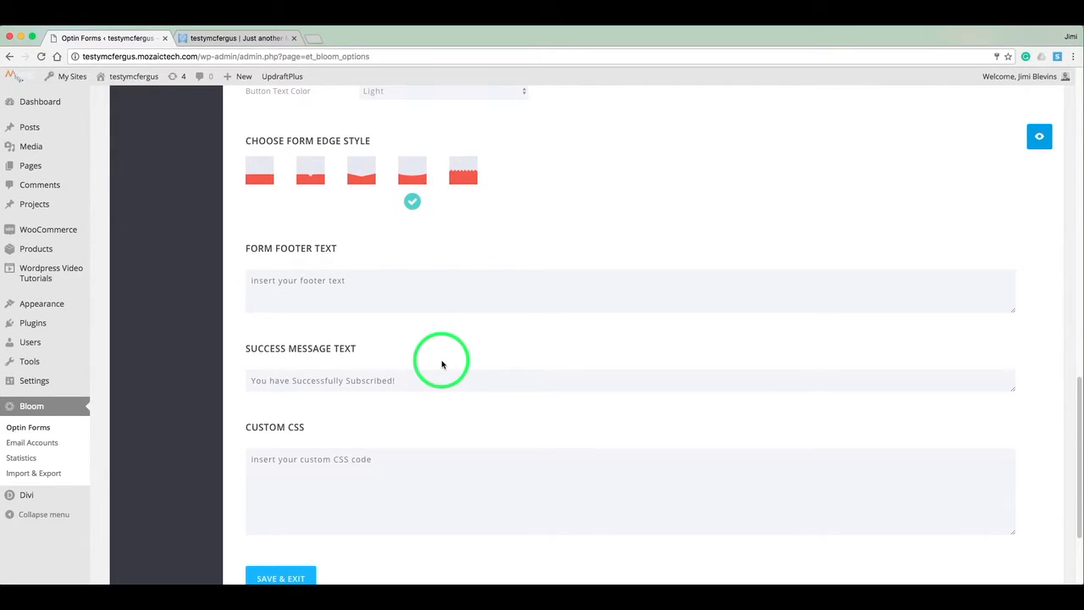
left_click(395, 382)
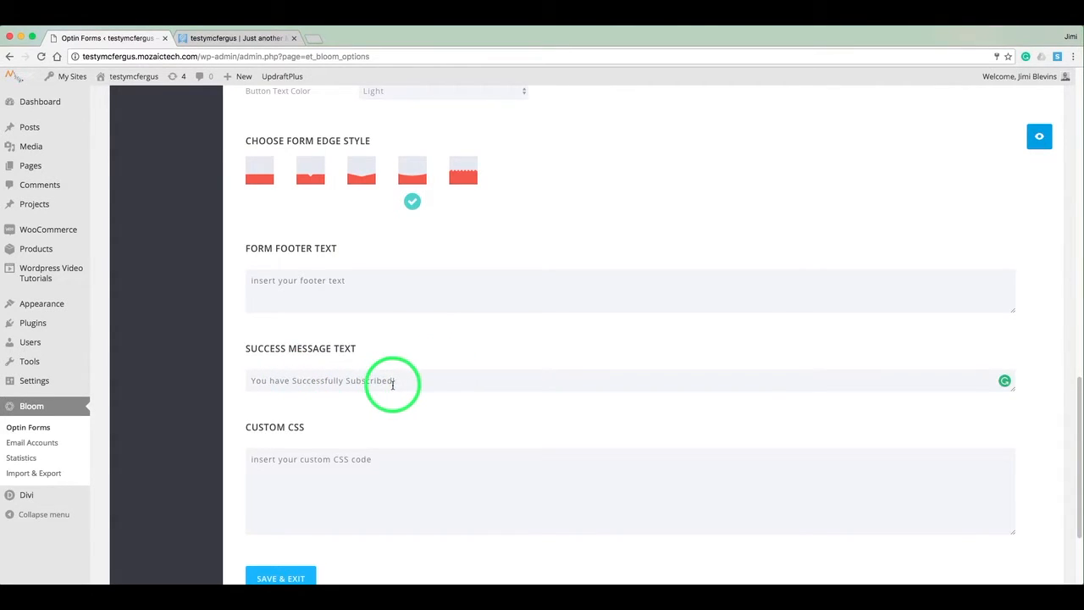
scroll(449, 378, "down", 3)
left_click(449, 378)
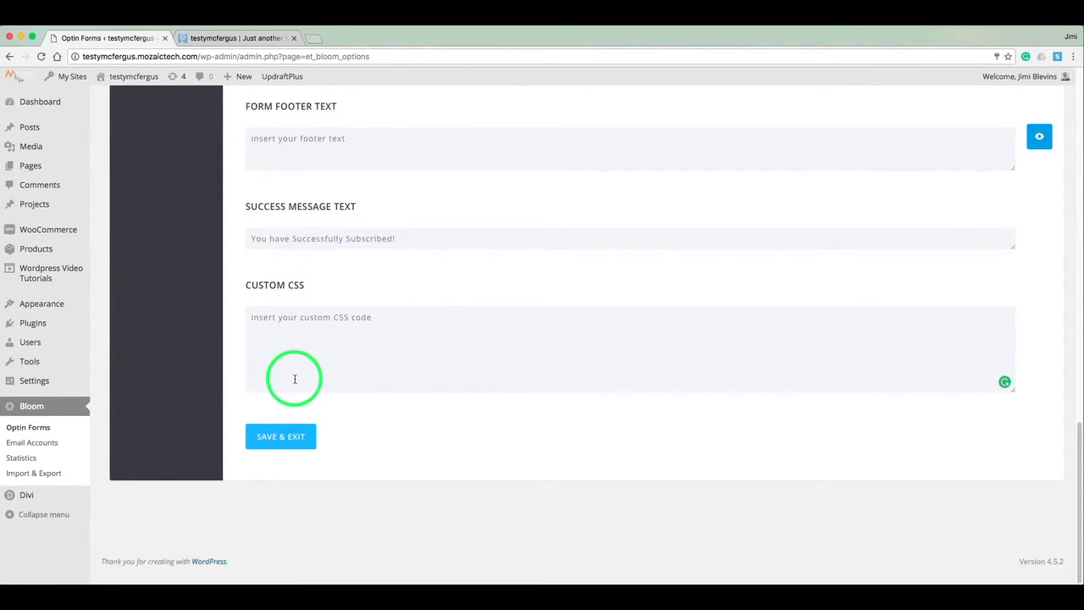
left_click(274, 439)
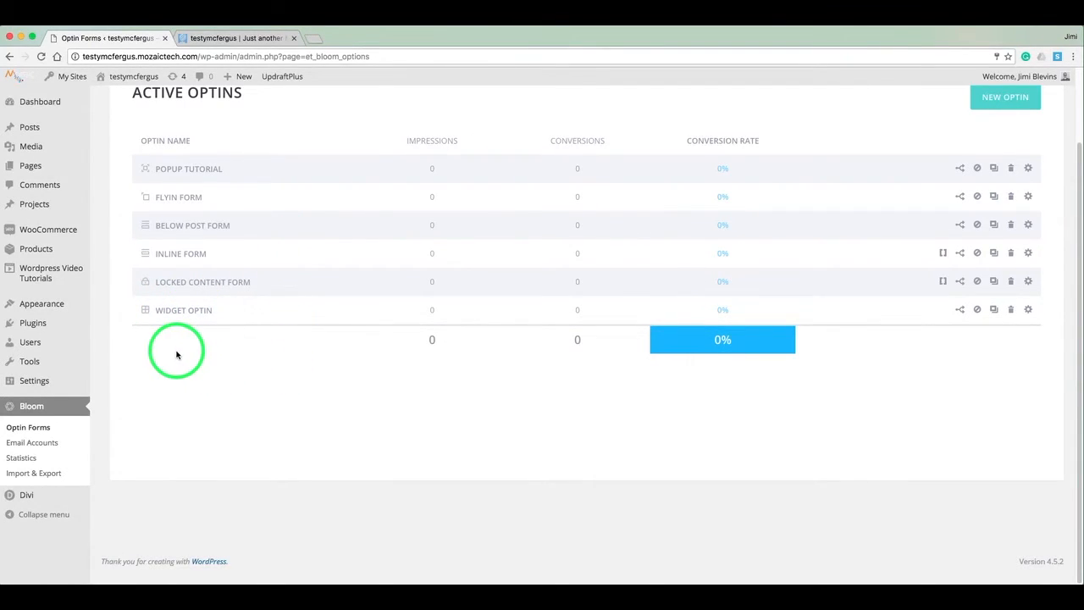
Step: On the Widgets page, add the Bloom widget to Footer Area #2 with an empty title and the Widget Optin form, and save it
mouse_move(60, 309)
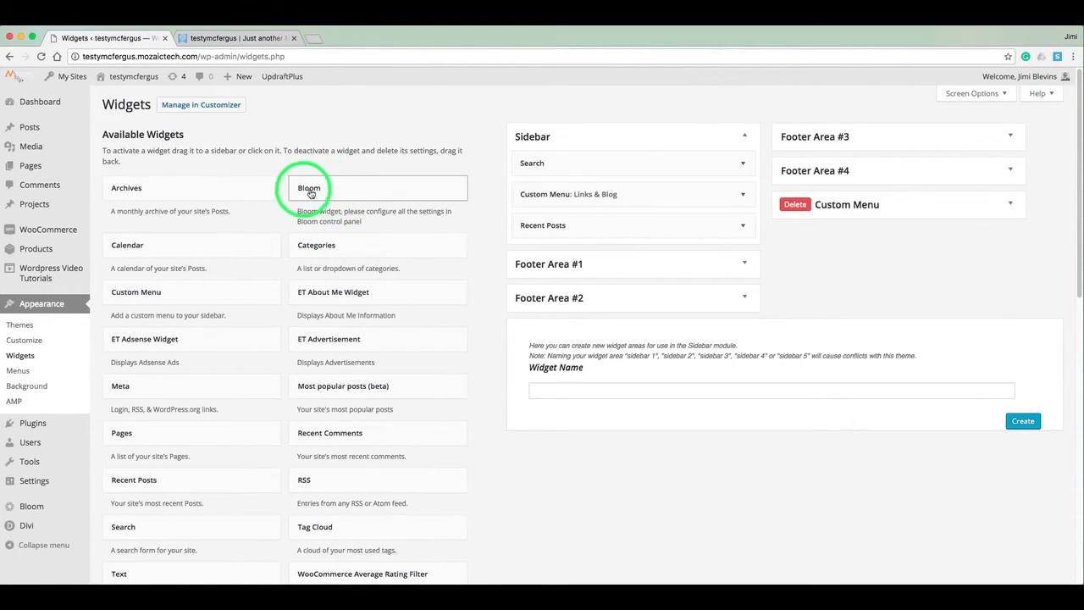
left_click_drag(336, 192, 598, 329)
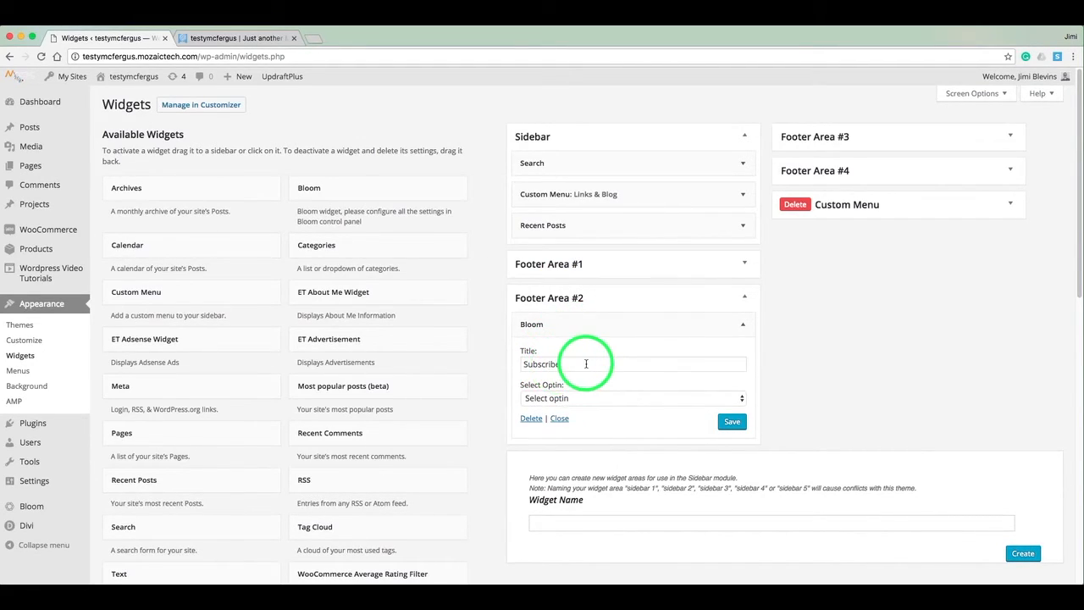
double_click(538, 366)
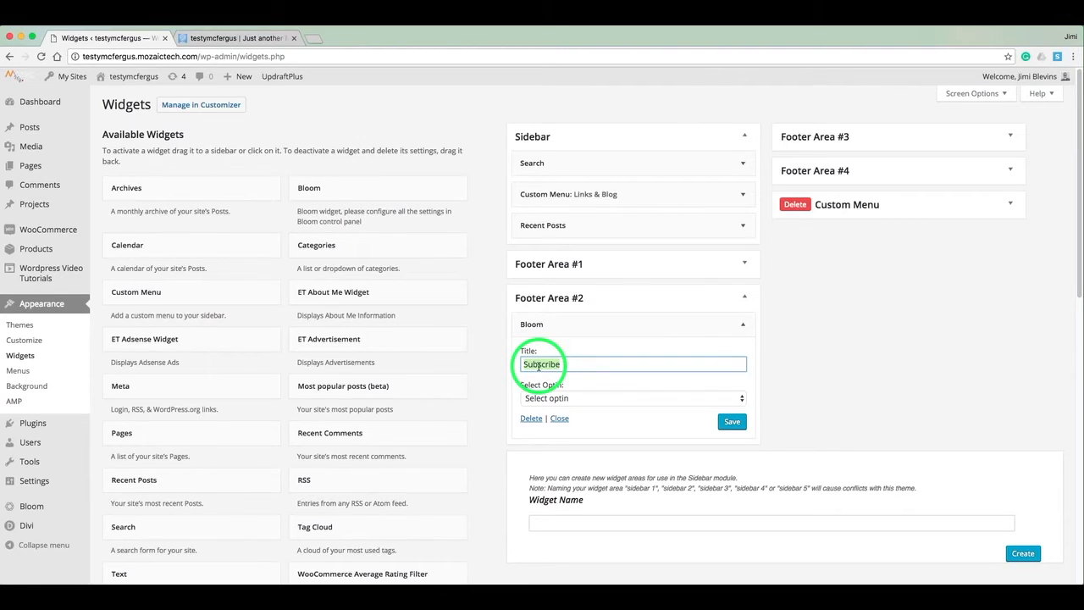
left_click(592, 398)
left_click(588, 410)
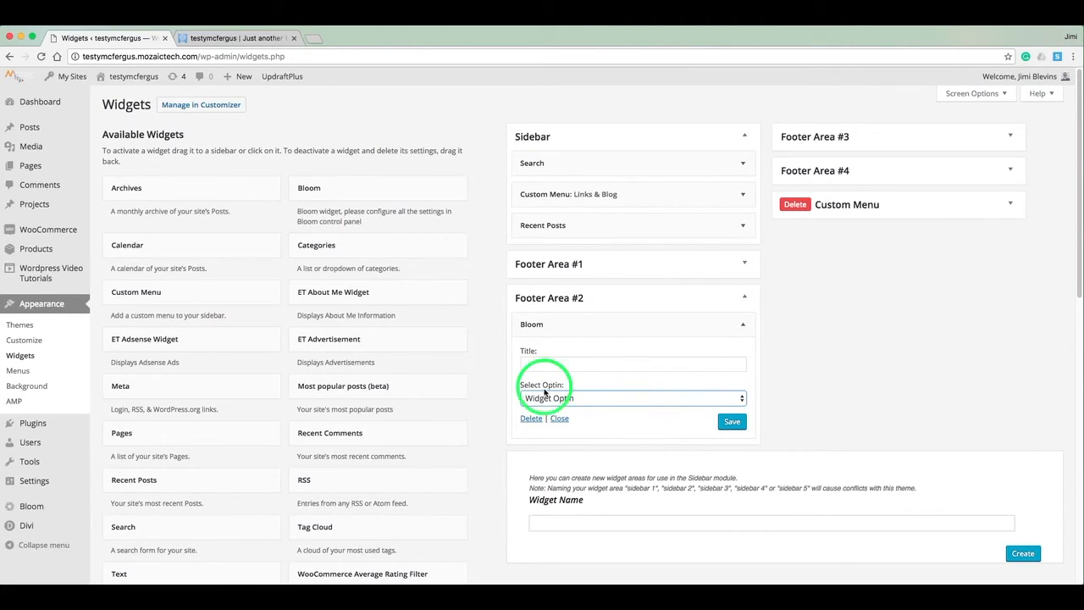
left_click(733, 422)
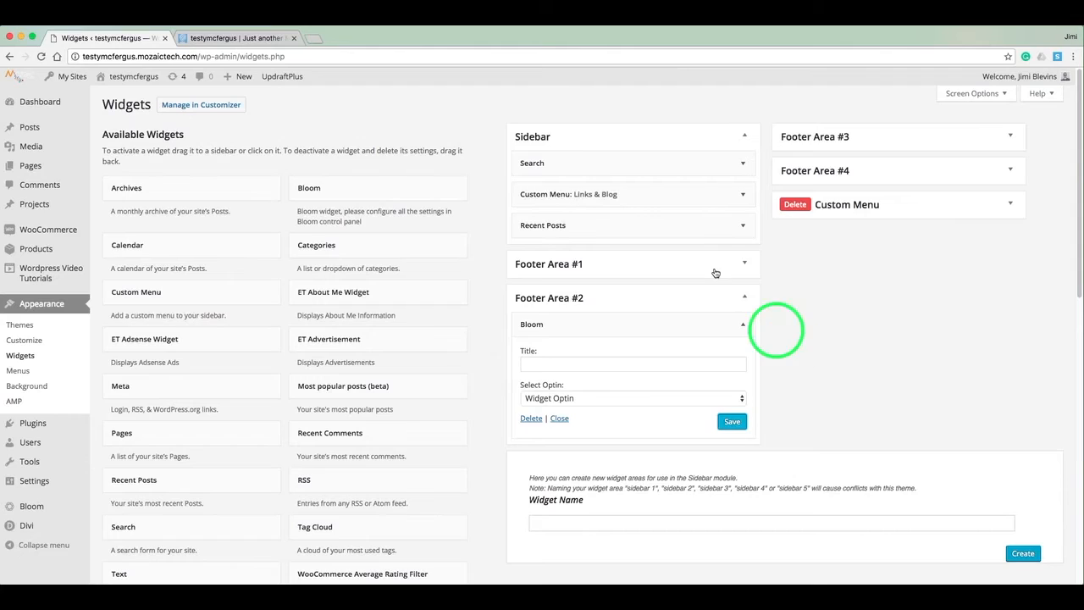
Step: Switch to the live site, reload the home page and examine the optin form in the footer
left_click(250, 40)
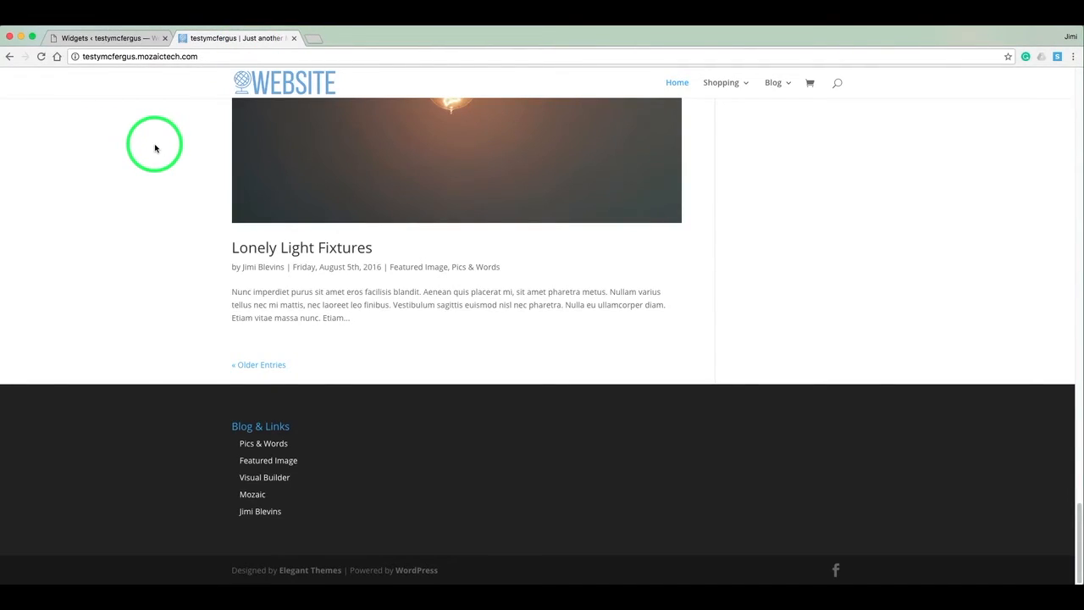
key("super+r")
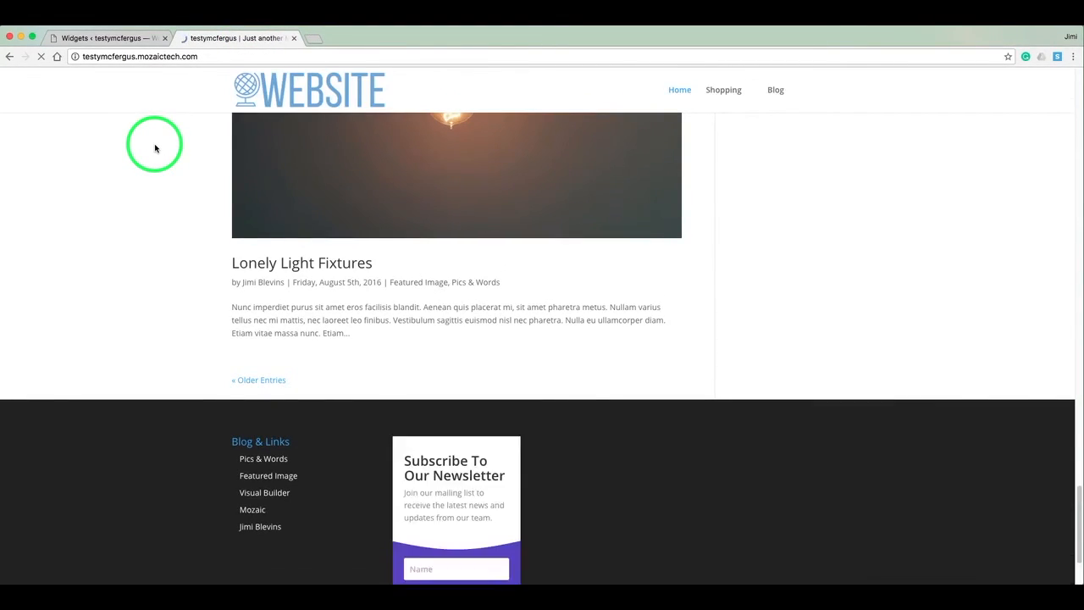
scroll(186, 300, "down", 3)
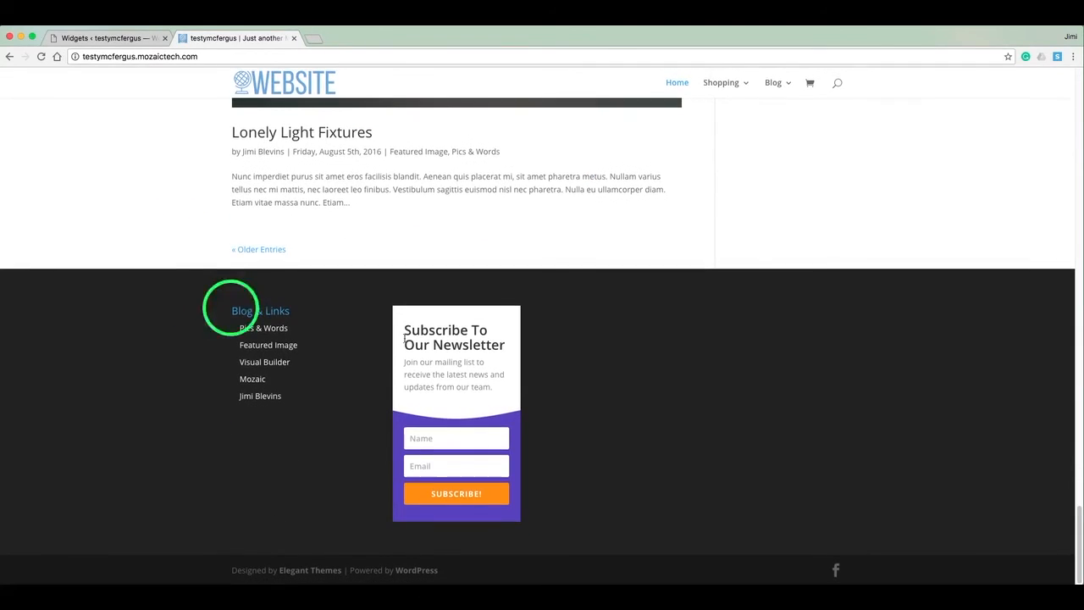